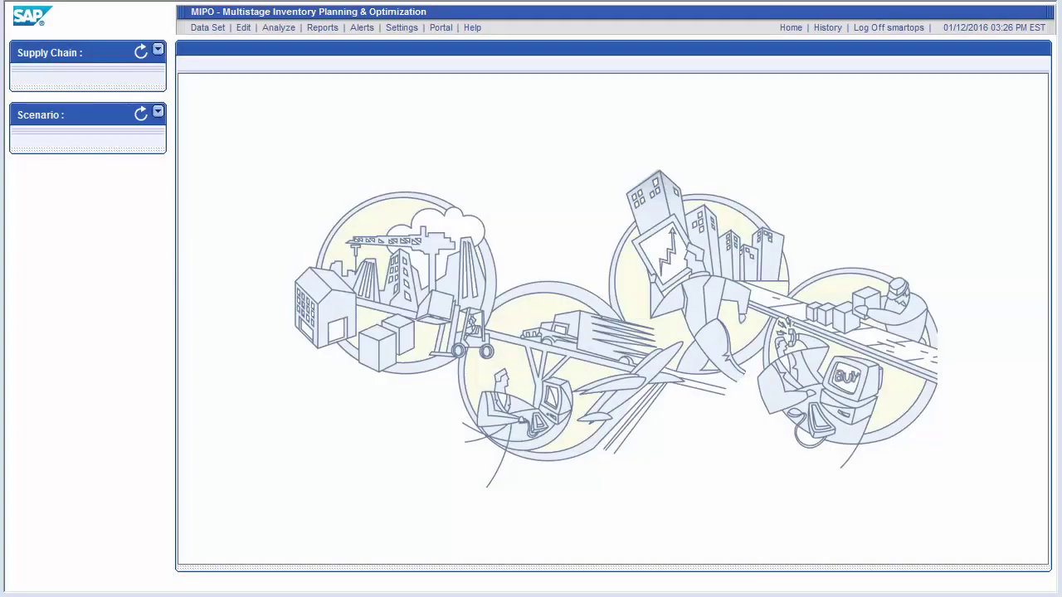
# Step: Open Module Settings for the Processor Management module and select the Gateway Database value field
pyautogui.click(406, 28)
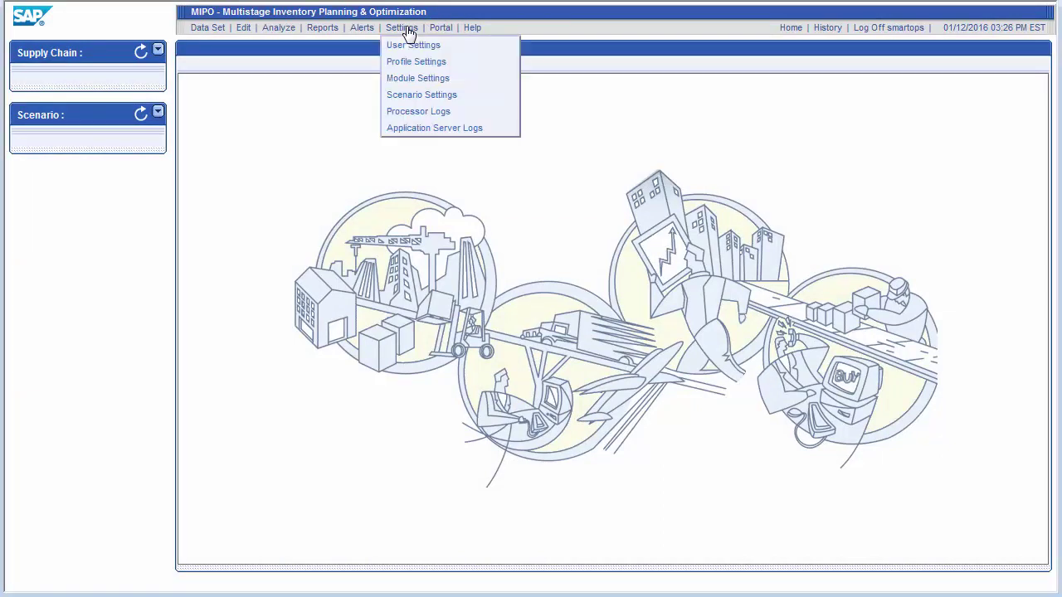
pyautogui.click(417, 79)
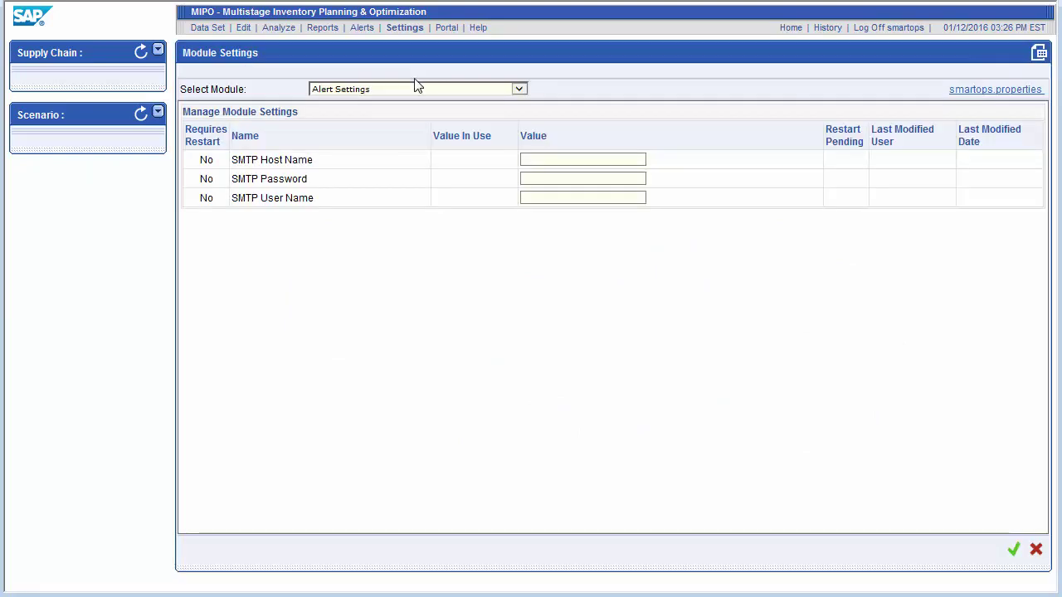
pyautogui.click(413, 94)
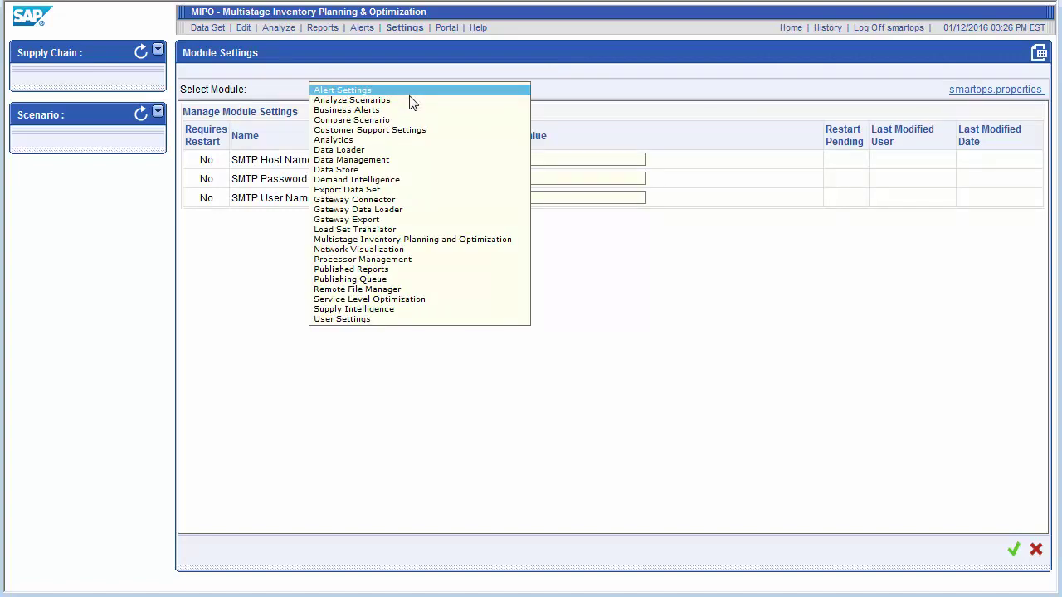
pyautogui.click(383, 263)
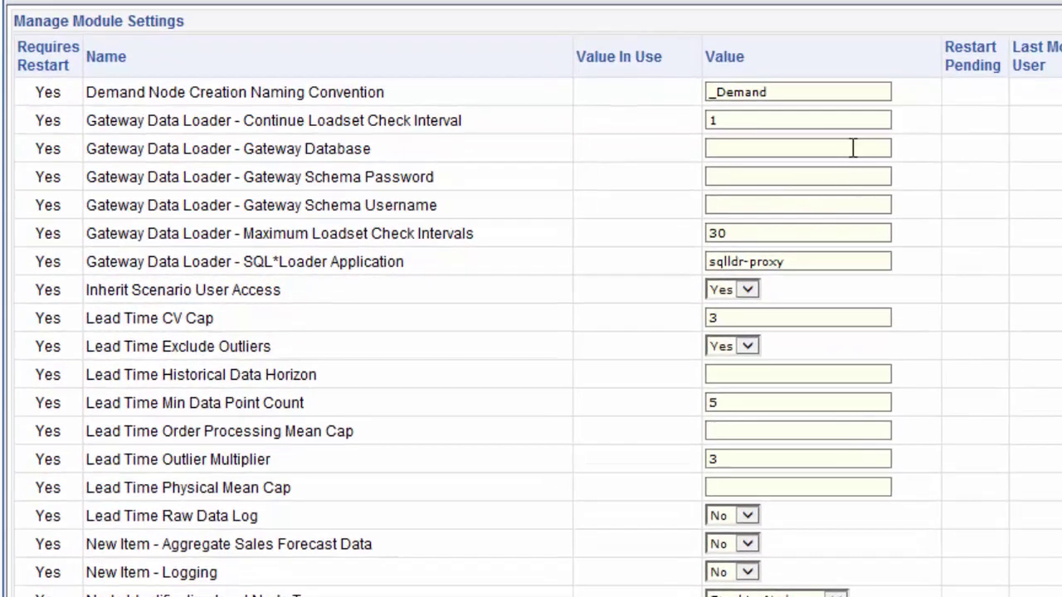
pyautogui.click(793, 176)
pyautogui.click(848, 204)
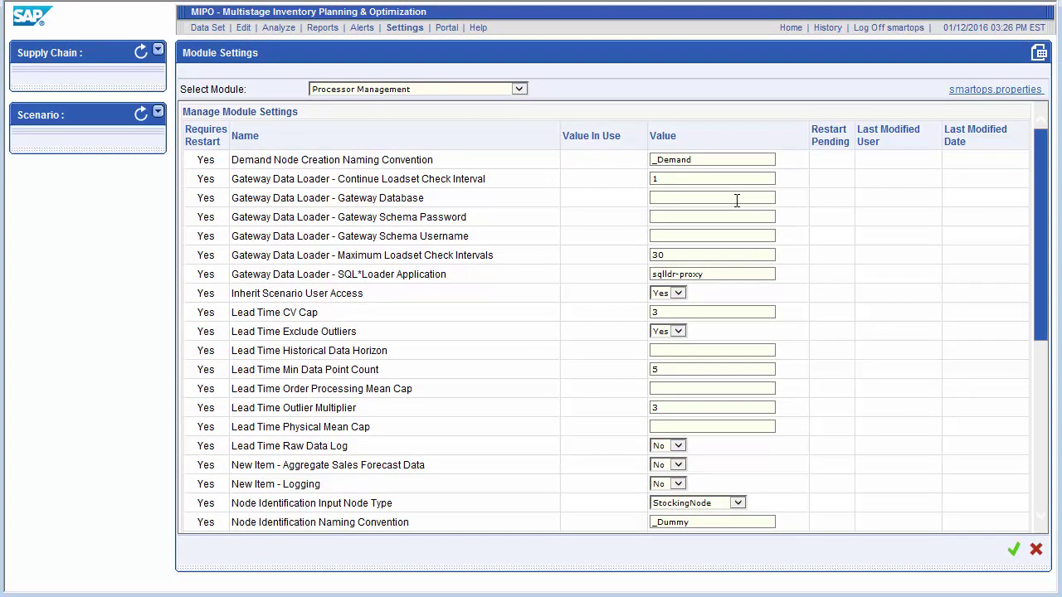
# Step: Set Gateway Database to EIS, enter the gateway schema username and password, and save
pyautogui.write('EIS1')
pyautogui.press('BackSpace')
pyautogui.write('SOPS_GA')
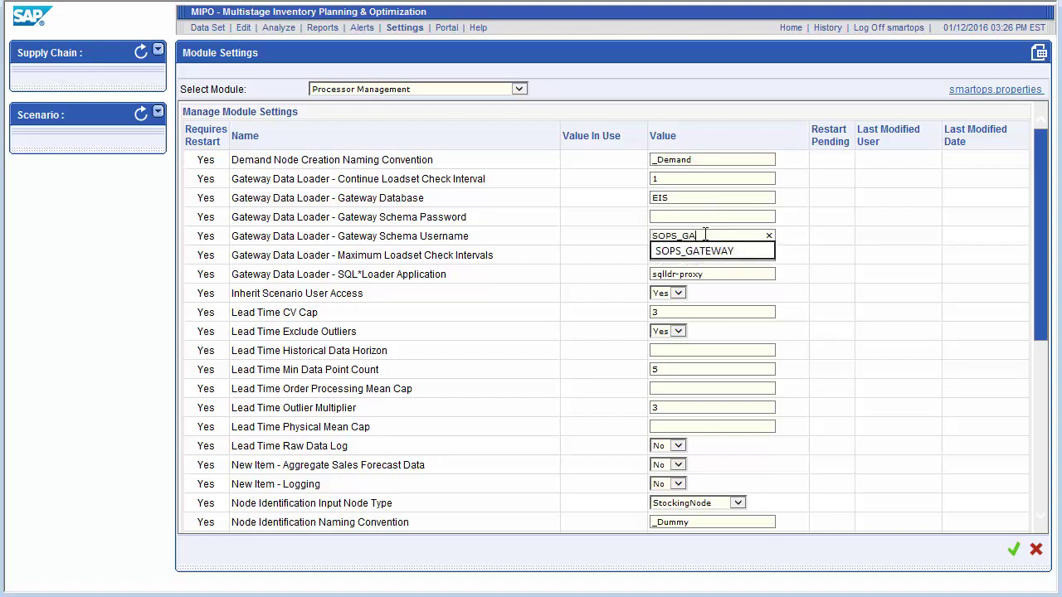
pyautogui.write('TEWAY')
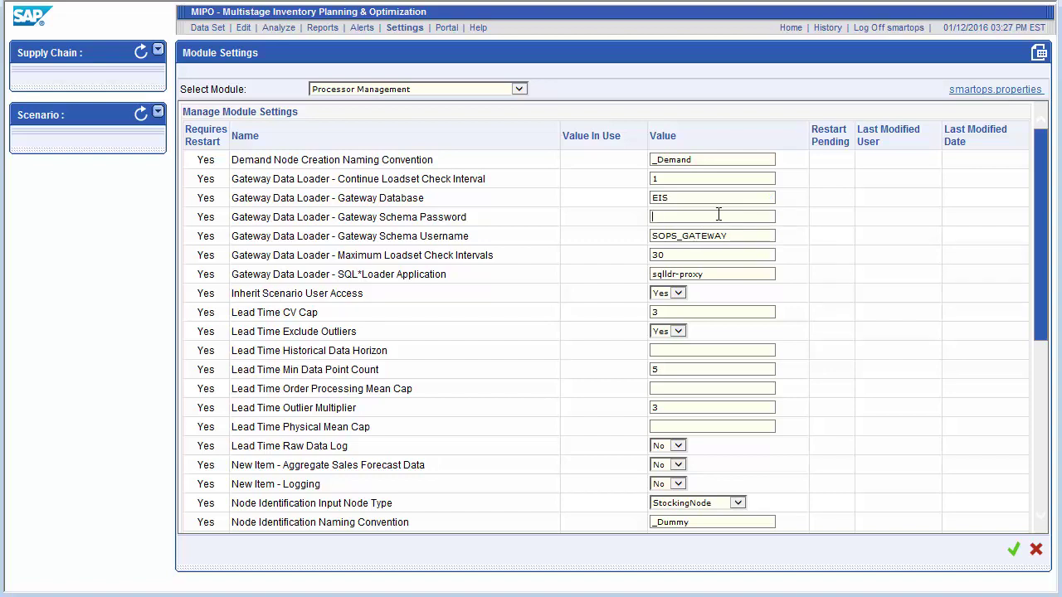
pyautogui.write('SOPS_GATEWAY')
pyautogui.click(1015, 552)
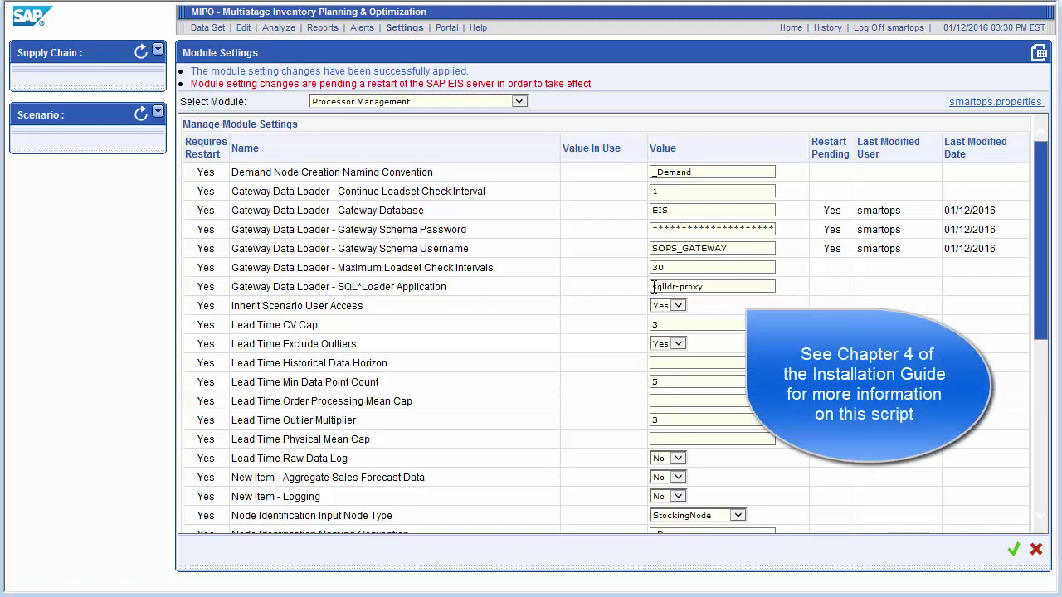
# Step: Change the SQL*Loader Application path to /home/dlasm/sqlldr-proxy.sh and attempt to save it
pyautogui.click(653, 286)
pyautogui.write('/home/d/')
pyautogui.write('lasm/')
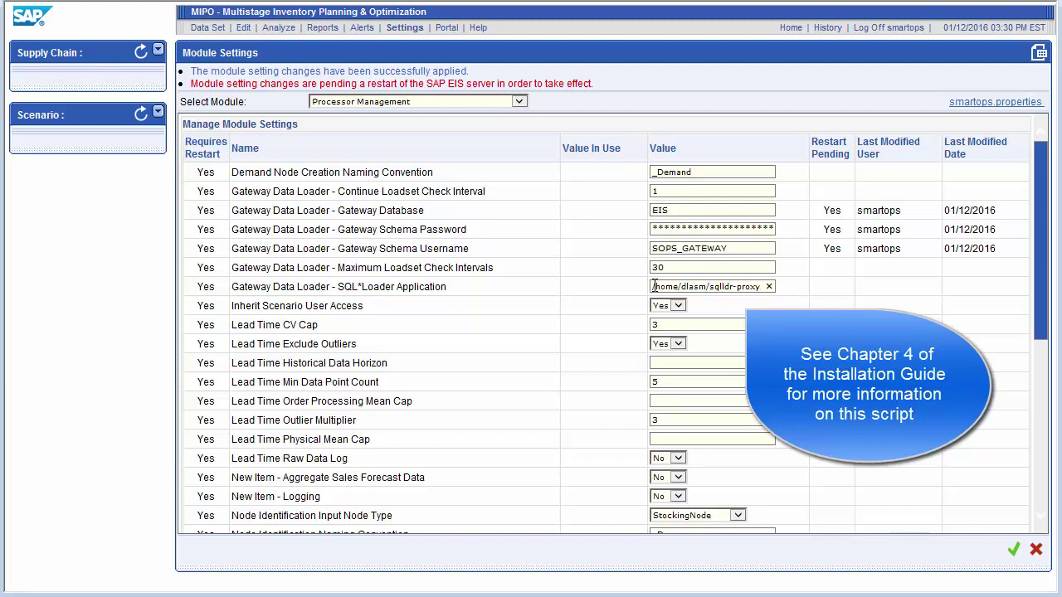
pyautogui.press('End')
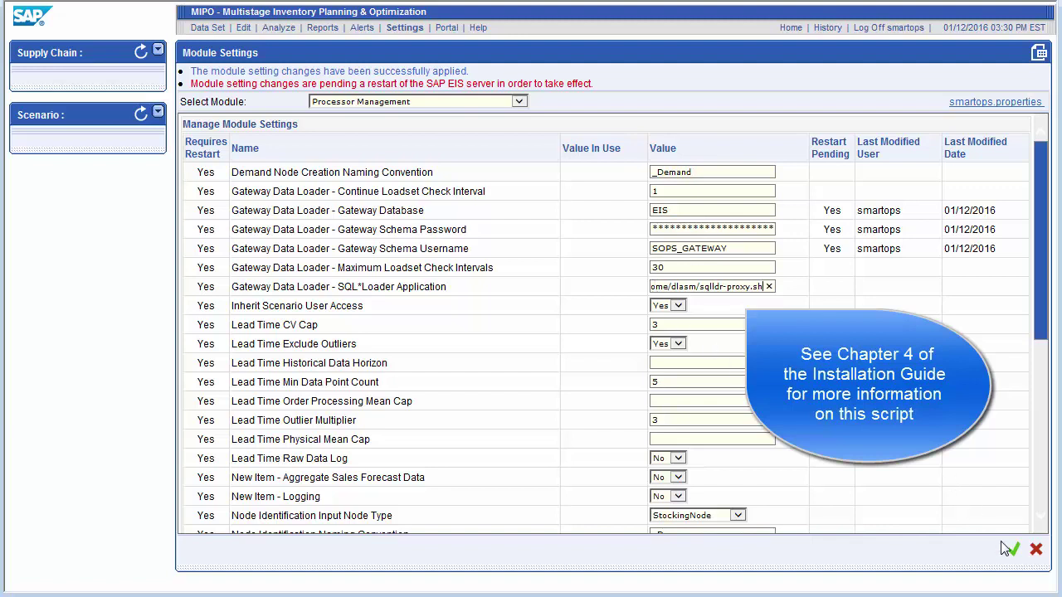
pyautogui.click(1016, 550)
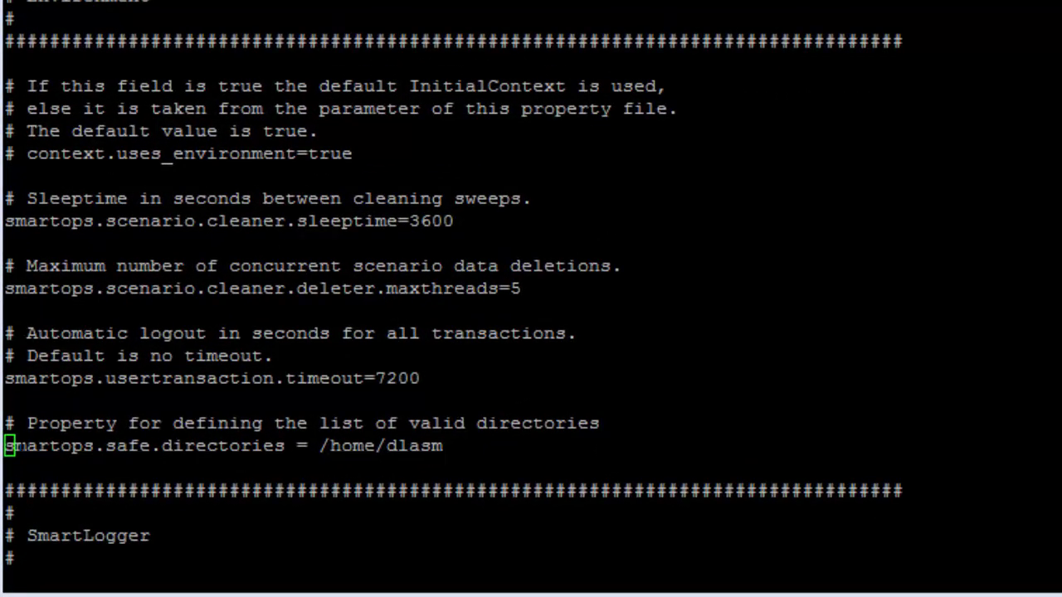
# Step: Confirm smartops.safe.directories lists /home/dlasm, then write and quit vi with :wq
pyautogui.moveTo(9, 446); pyautogui.dragTo(443, 446)
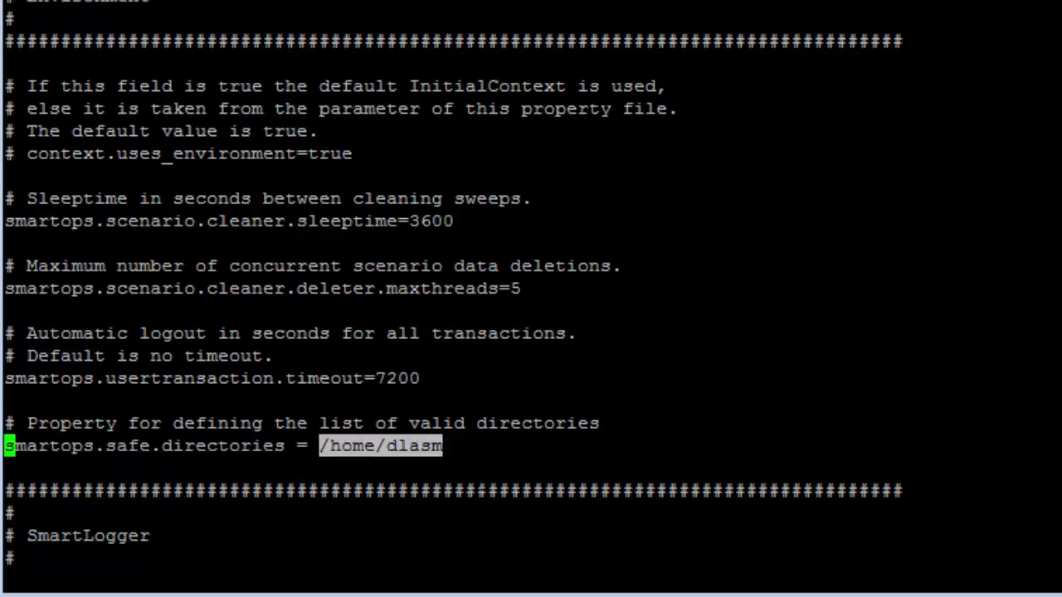
pyautogui.write(':w')
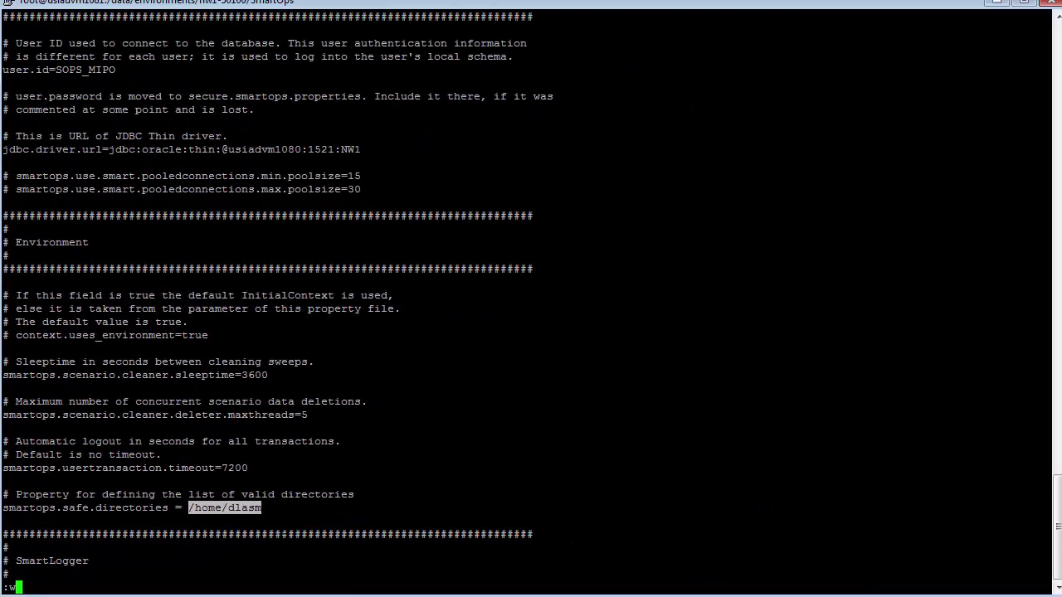
pyautogui.write('q')
pyautogui.press('Return')
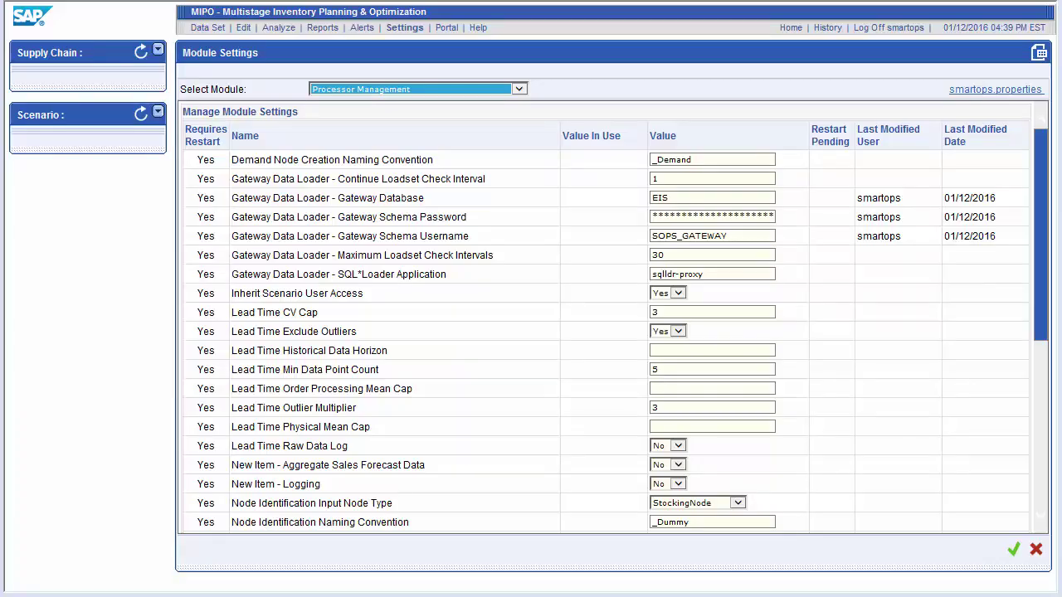
# Step: Re-enter the SQL*Loader Application path as /home/dlasm/sqlldr-proxy.sh and save it
pyautogui.click(660, 272)
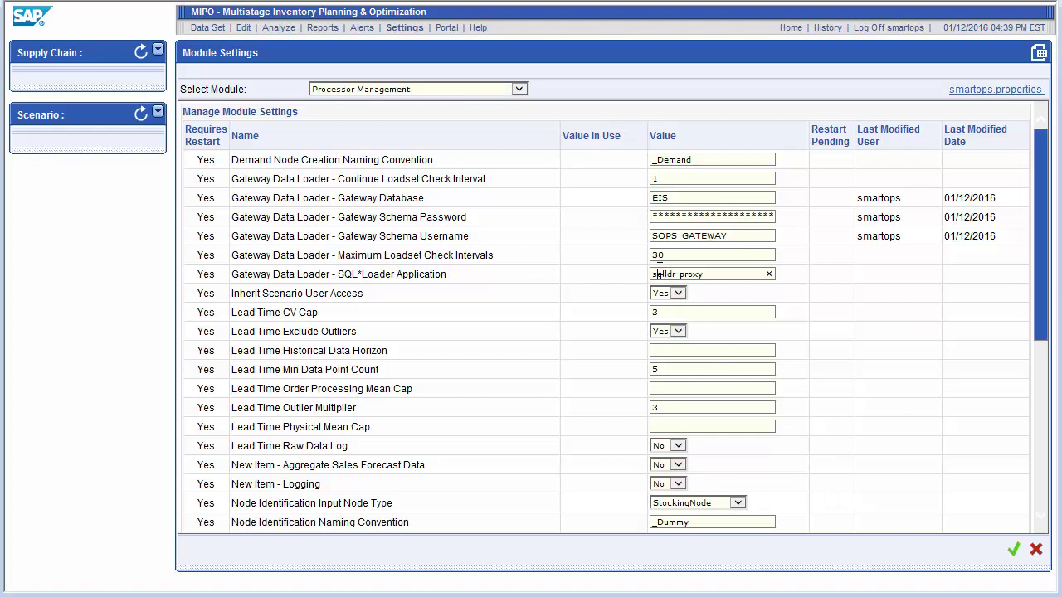
pyautogui.write('/he')
pyautogui.write('me/dlasm/')
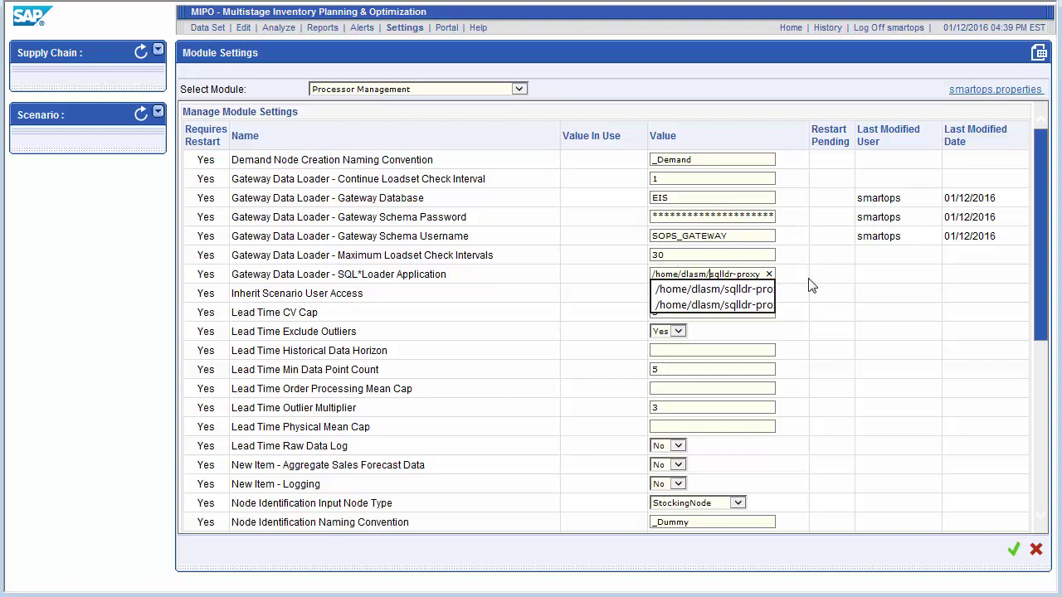
pyautogui.click(862, 286)
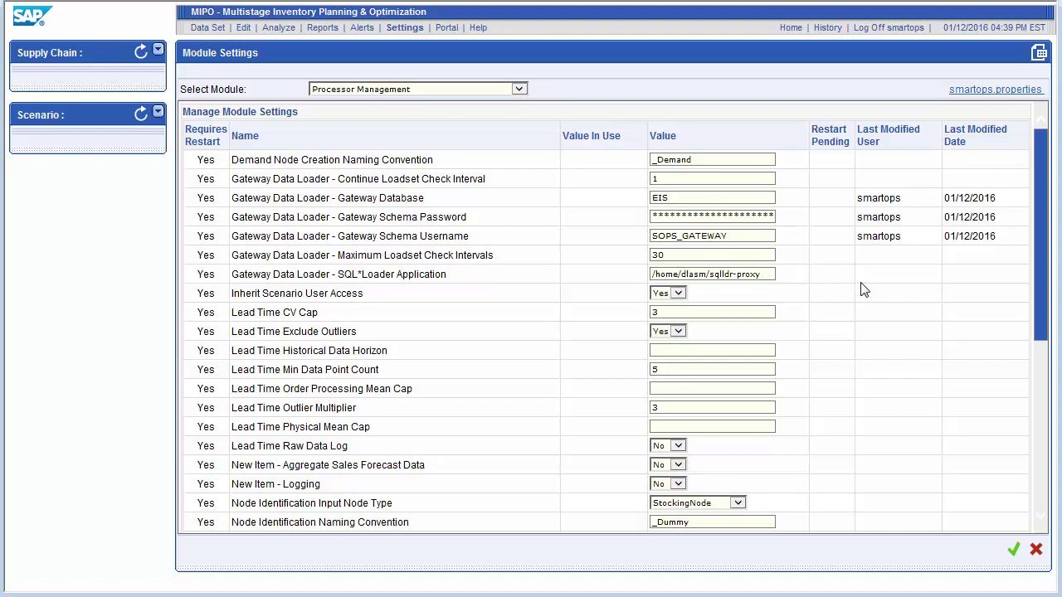
pyautogui.click(759, 275)
pyautogui.write('.sh')
pyautogui.click(1014, 549)
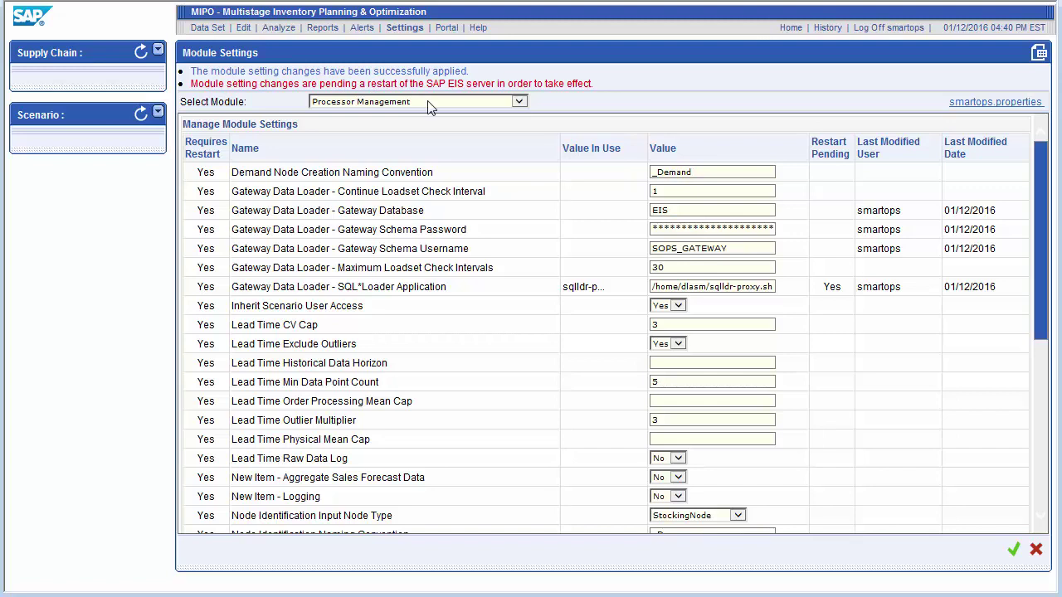
# Step: Switch to the Remote File Manager module and set the Import Server protocol provider to SSH
pyautogui.click(460, 106)
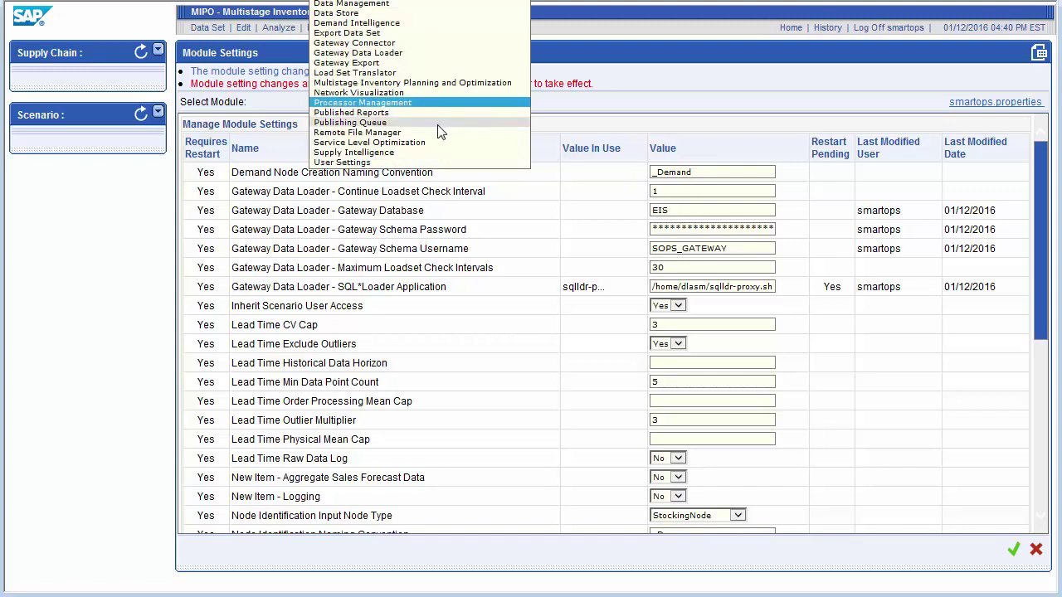
pyautogui.click(394, 133)
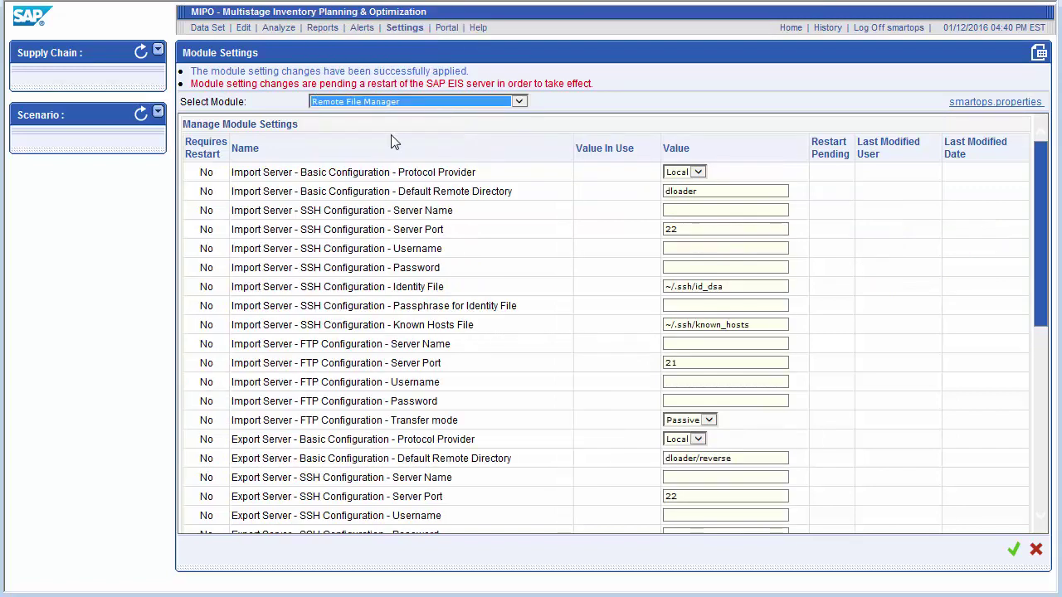
pyautogui.click(699, 172)
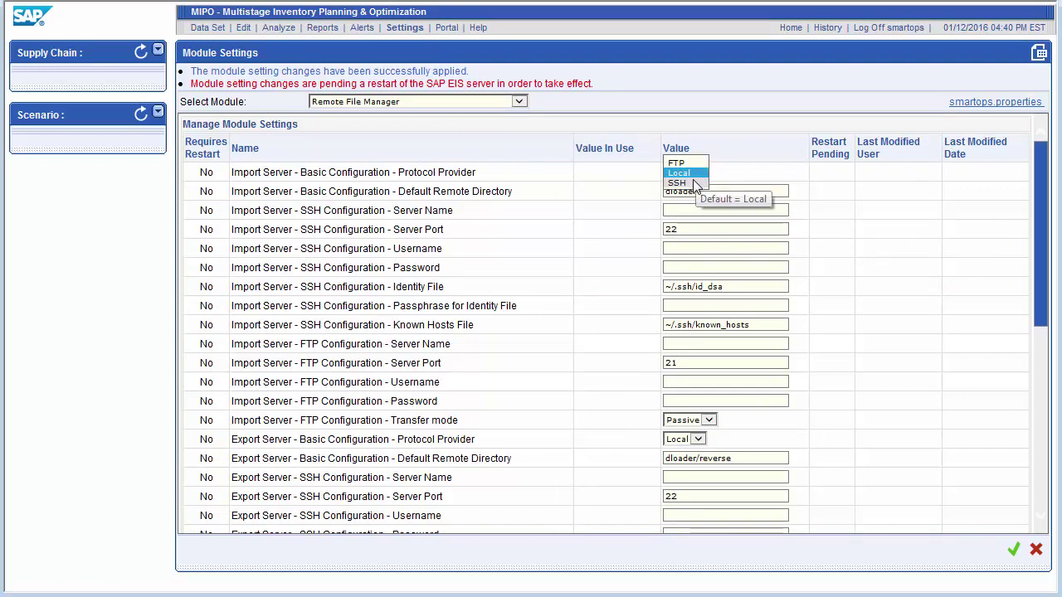
pyautogui.click(691, 184)
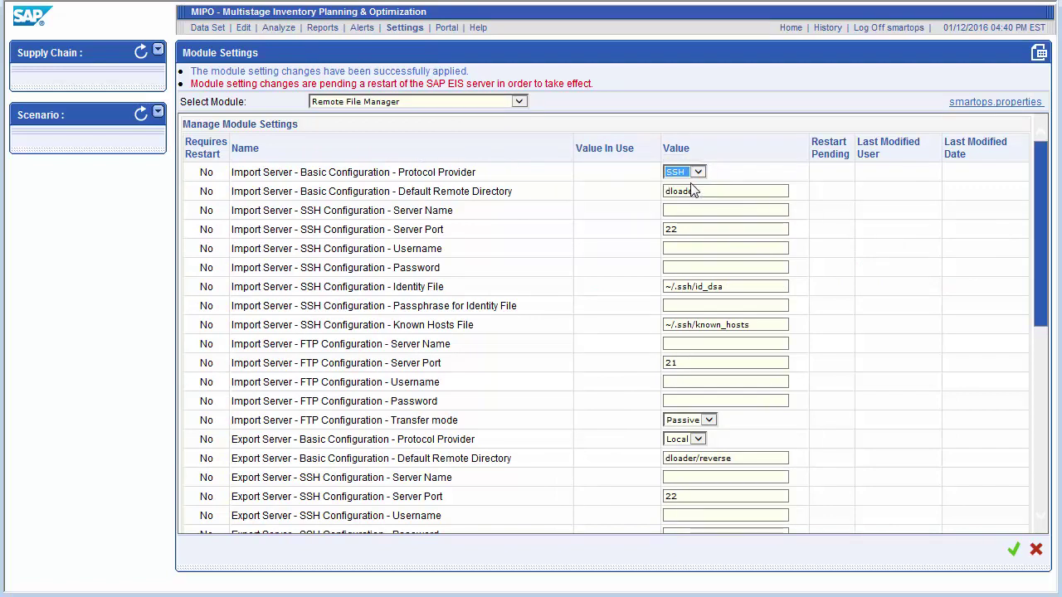
# Step: Set the Export Server and Gateway Server protocol providers from Local to SSH
pyautogui.click(696, 441)
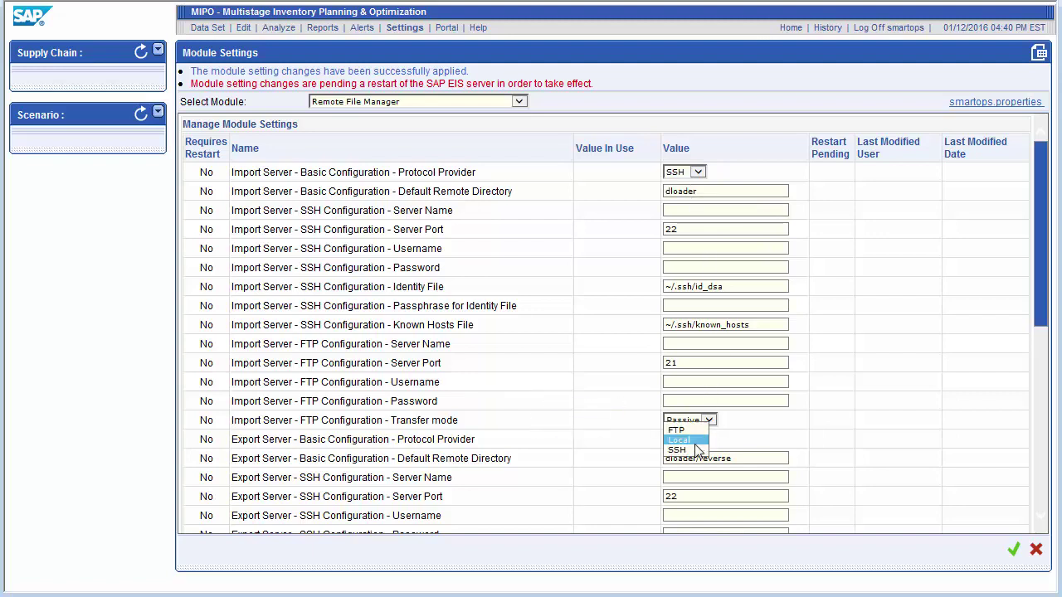
pyautogui.click(695, 450)
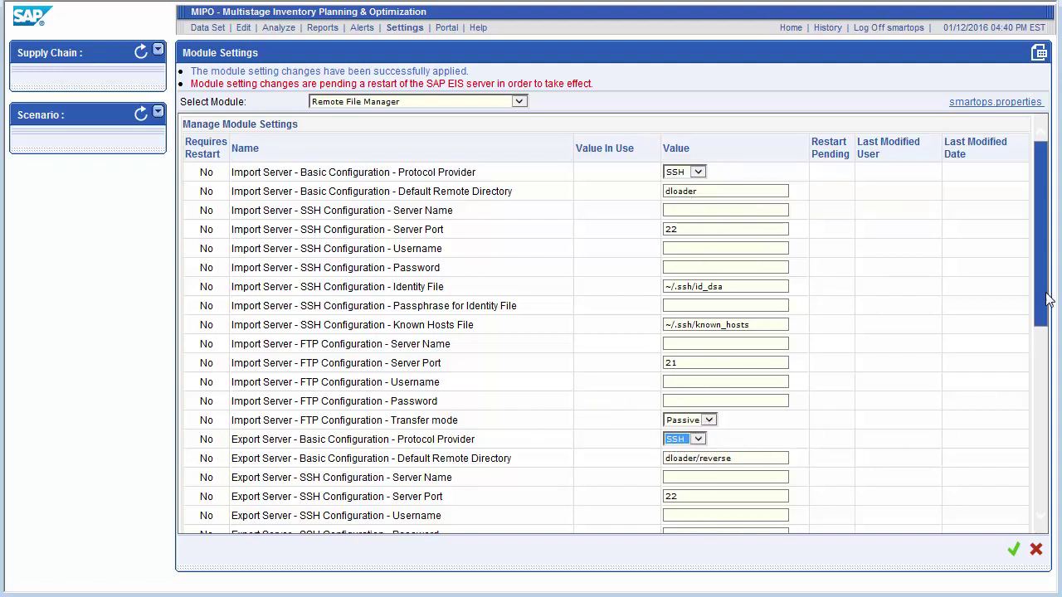
pyautogui.scroll(-5, 795, 404)
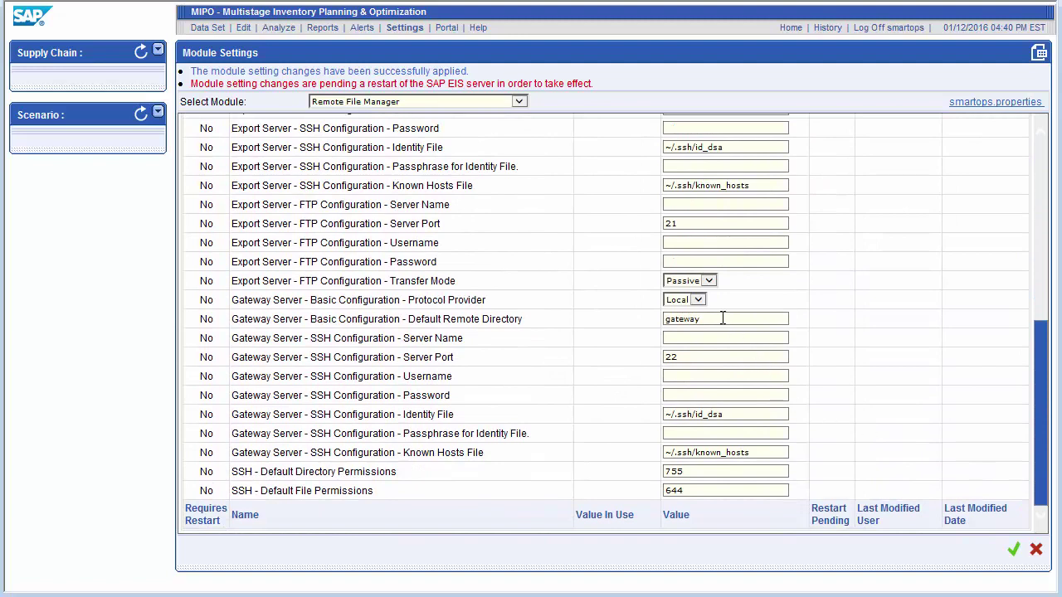
pyautogui.click(702, 300)
pyautogui.click(695, 311)
pyautogui.scroll(1, 1042, 347)
pyautogui.moveTo(1042, 346); pyautogui.dragTo(1042, 171)
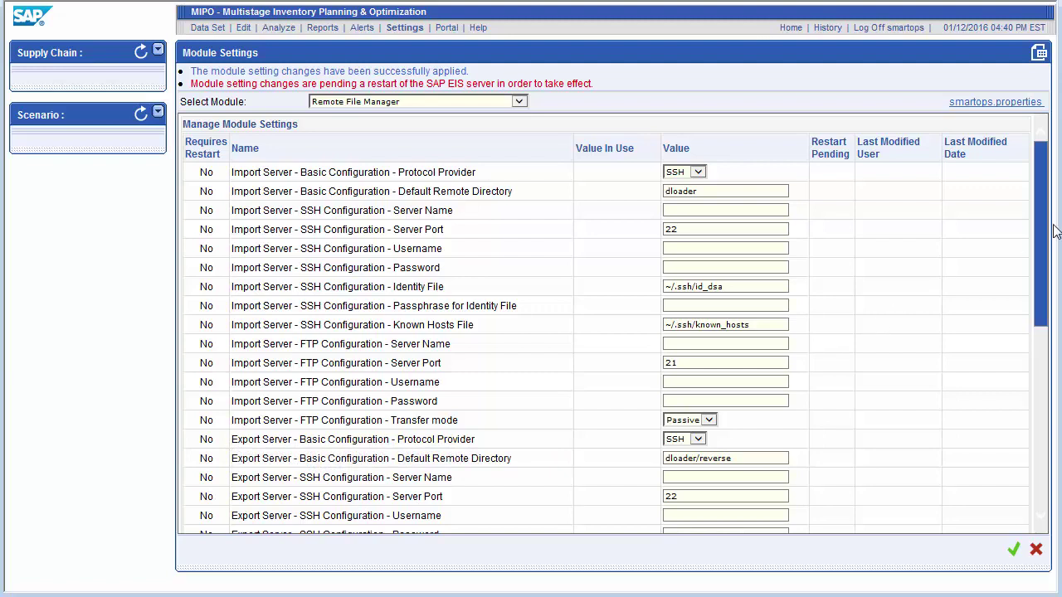
pyautogui.moveTo(1047, 240); pyautogui.dragTo(1042, 361)
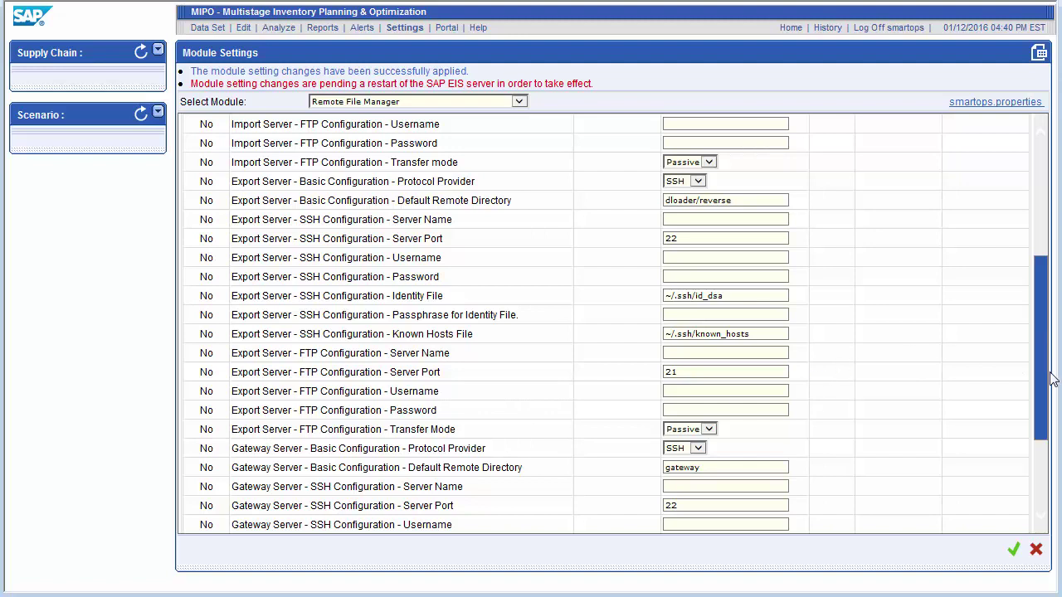
pyautogui.moveTo(1048, 374); pyautogui.dragTo(825, 469)
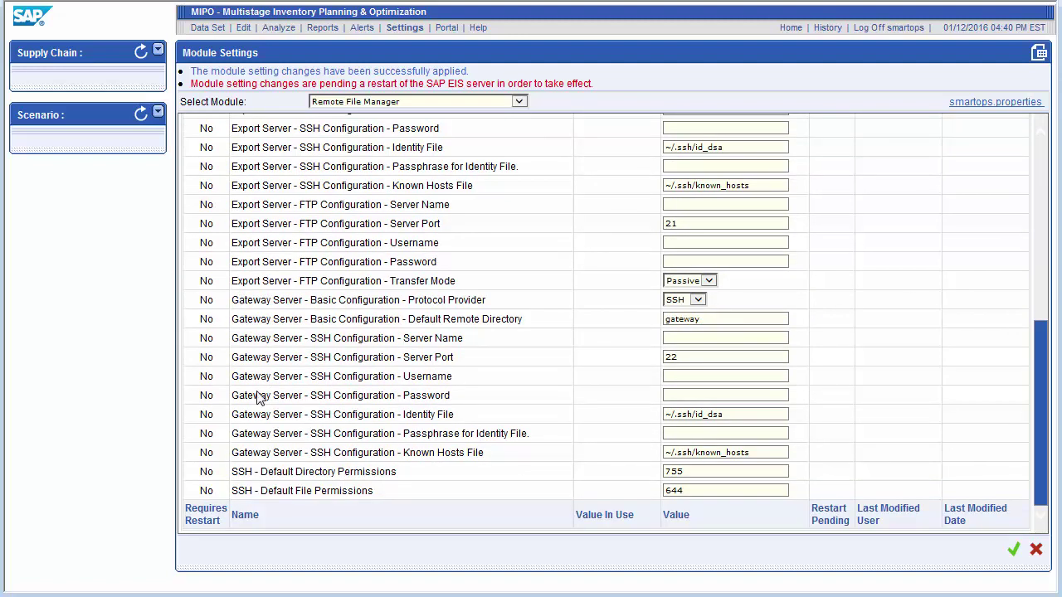
# Step: Set the Import Server default remote directory to /home/dlasm/dloader
pyautogui.scroll(10, 1038, 157)
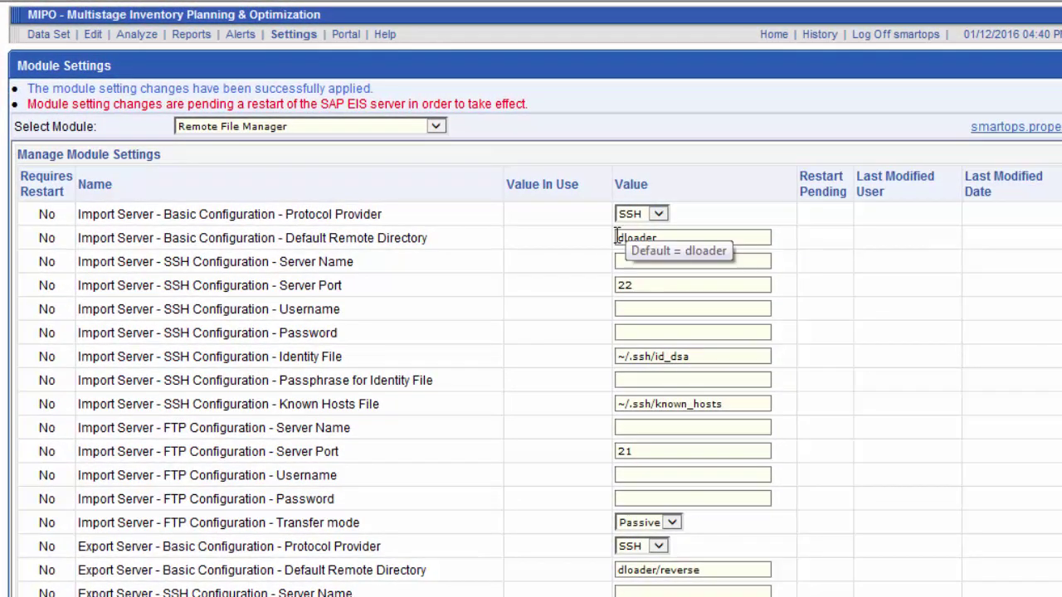
pyautogui.click(619, 238)
pyautogui.write('/home/')
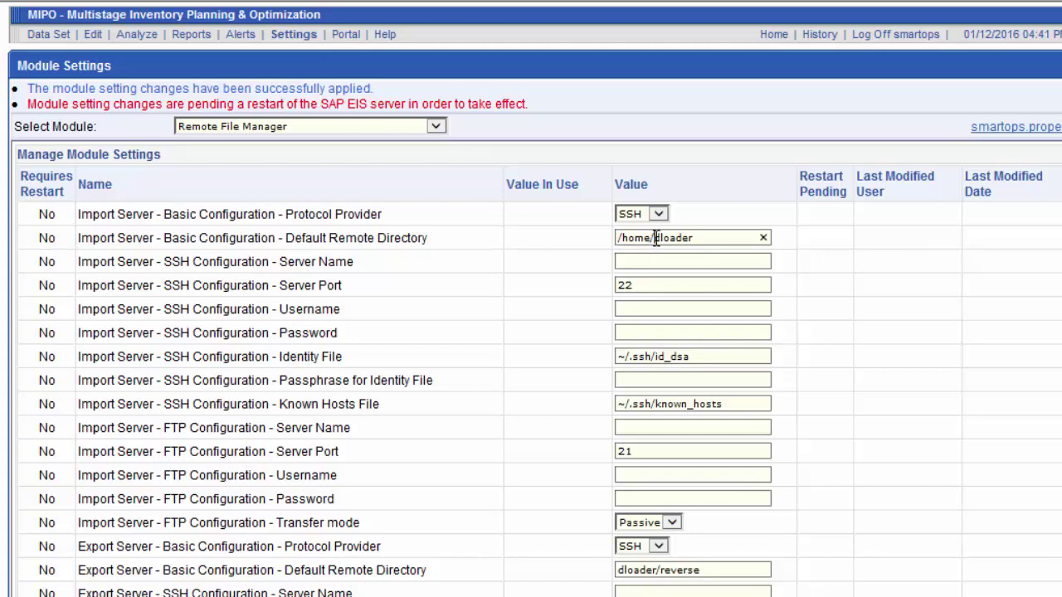
pyautogui.write('dlasm/')
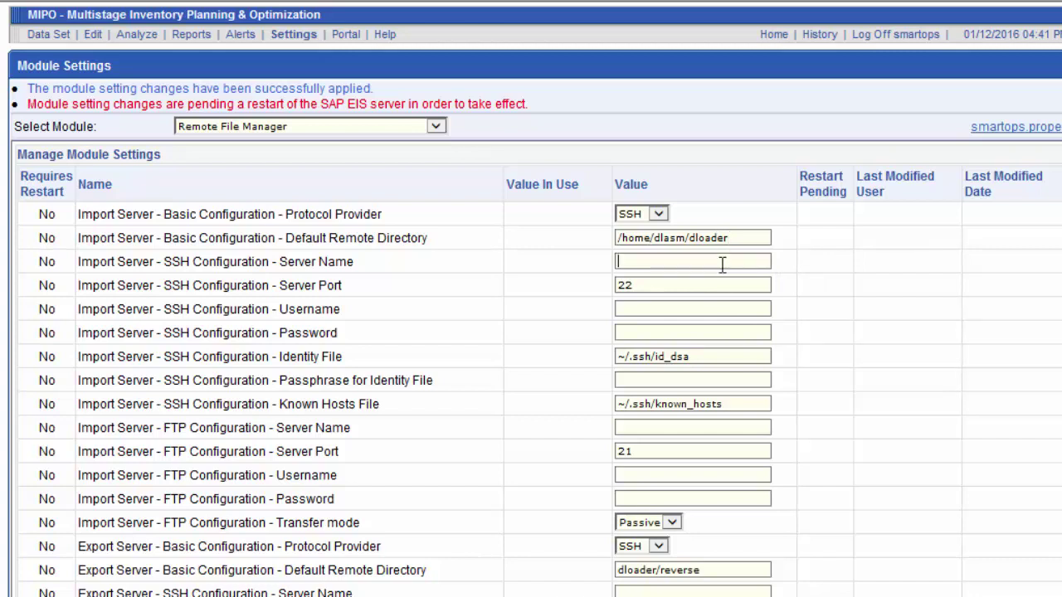
# Step: Enter server_name as the Import SSH server name, along with its username and password
pyautogui.write('ser')
pyautogui.write('ver_name')
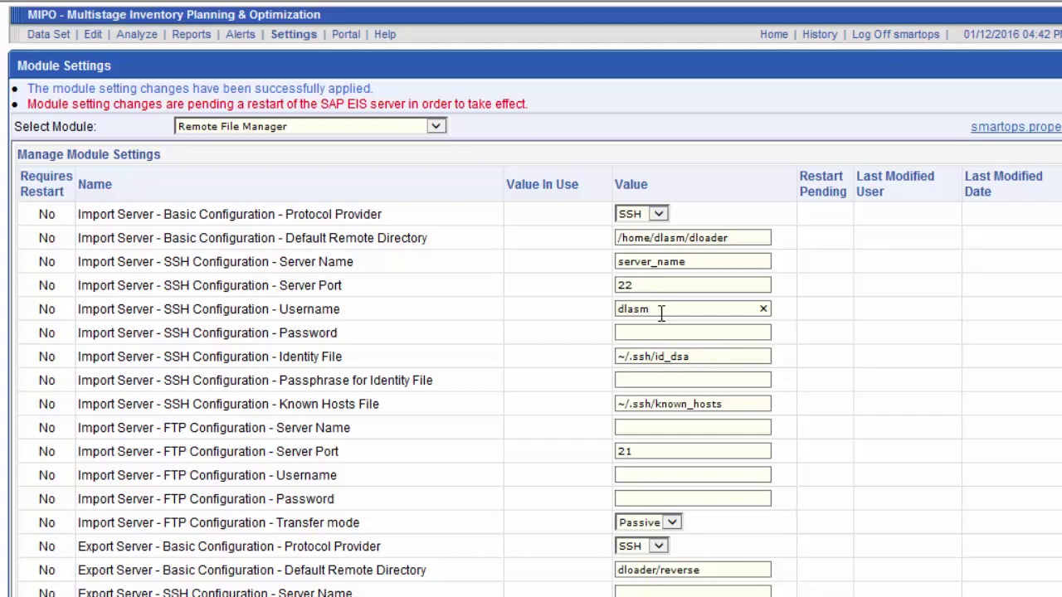
pyautogui.click(654, 332)
pyautogui.click(672, 332)
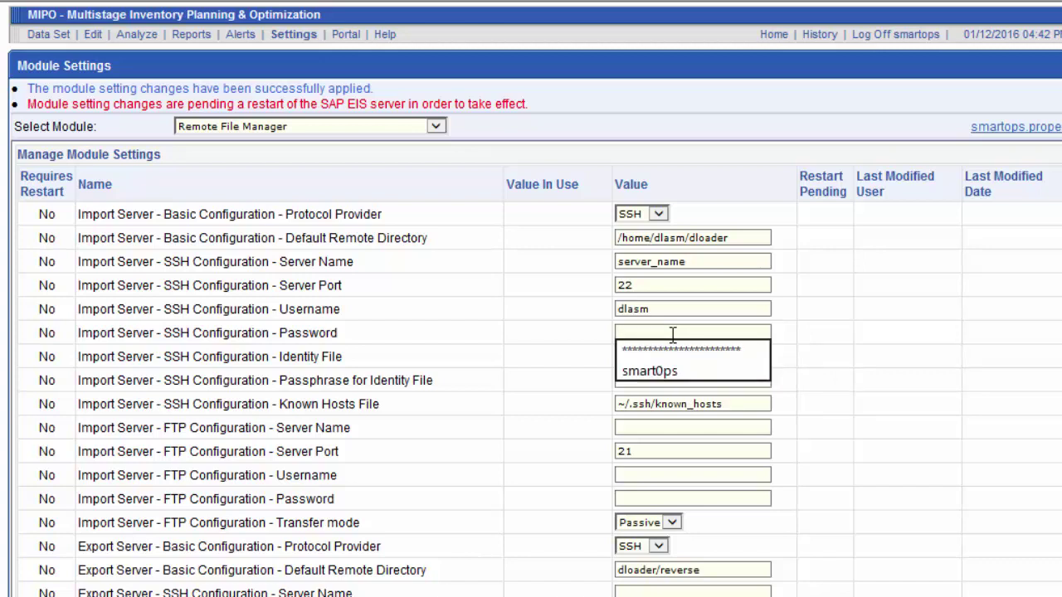
pyautogui.write('s')
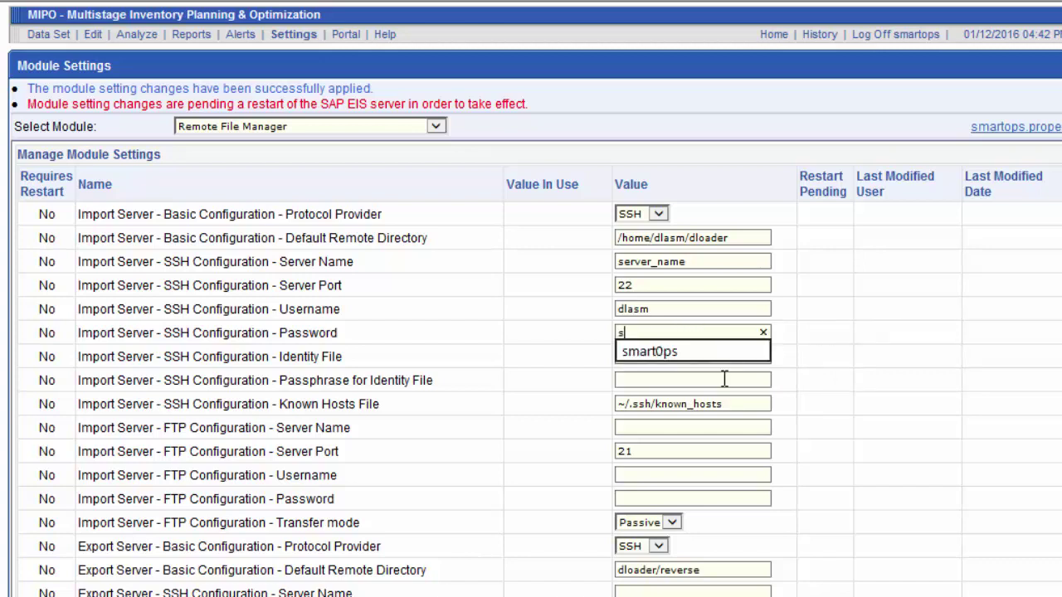
pyautogui.write('martops')
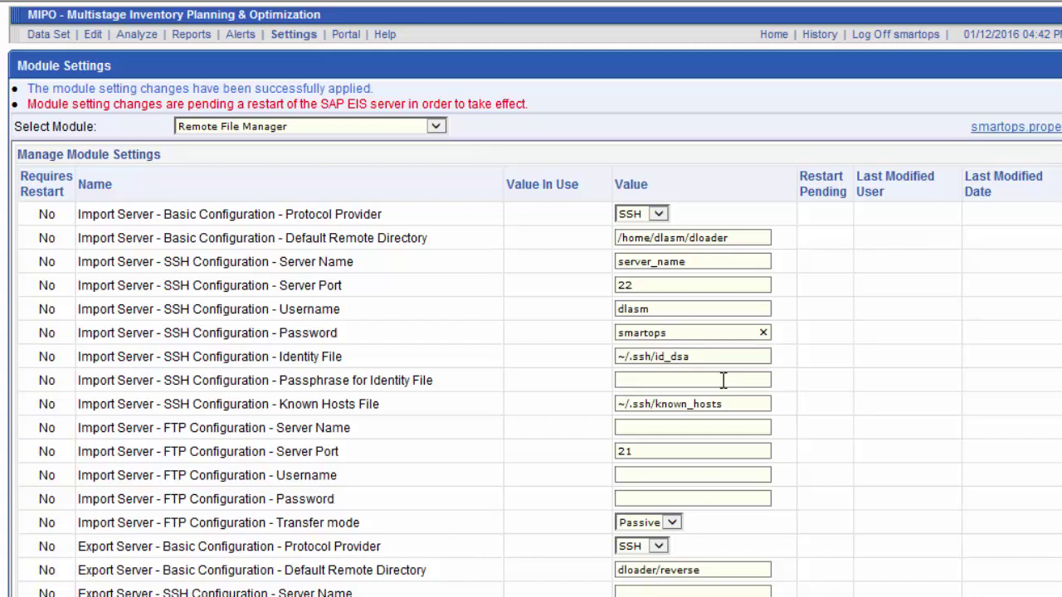
# Step: Fill the Export Server directory /home/dlasm/dloader/reverse, SSH server server_name, username and password
pyautogui.scroll(-1, 678, 382)
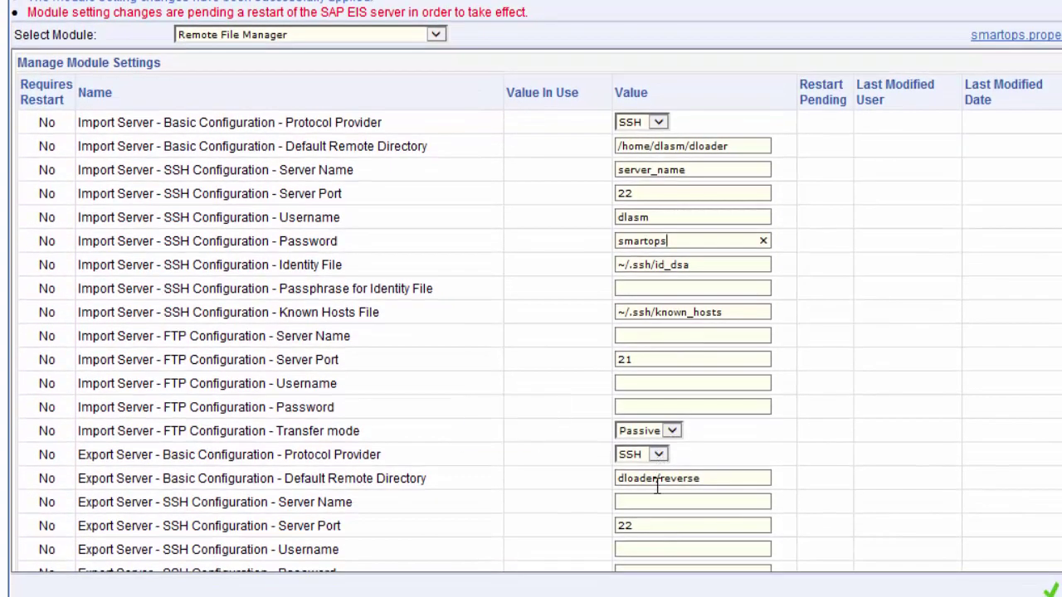
pyautogui.click(623, 481)
pyautogui.write('/home/dlasm/')
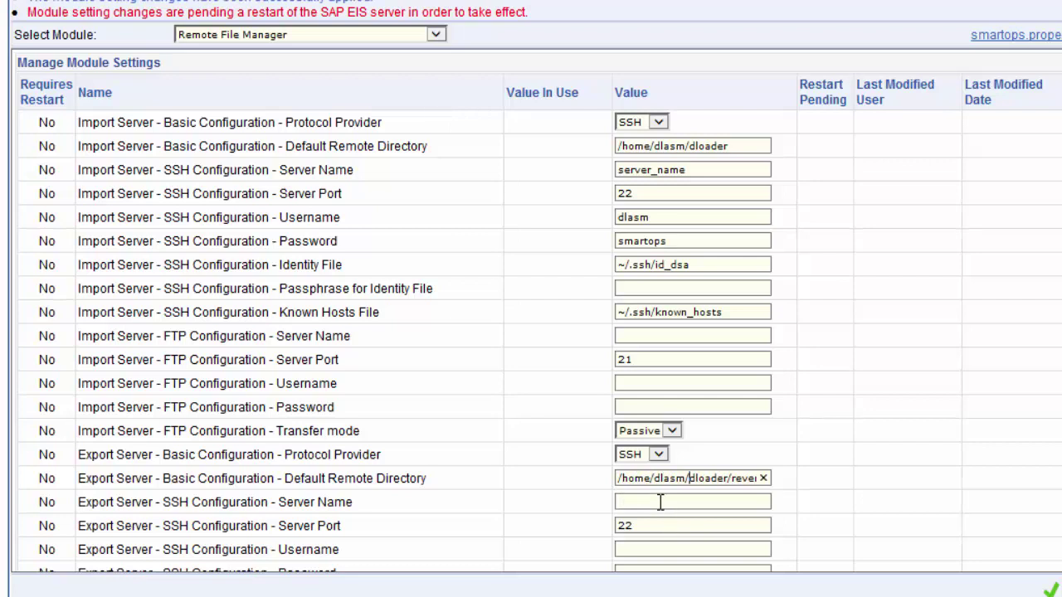
pyautogui.click(659, 502)
pyautogui.write('server_name')
pyautogui.click(663, 547)
pyautogui.write('dlasm')
pyautogui.press('Tab')
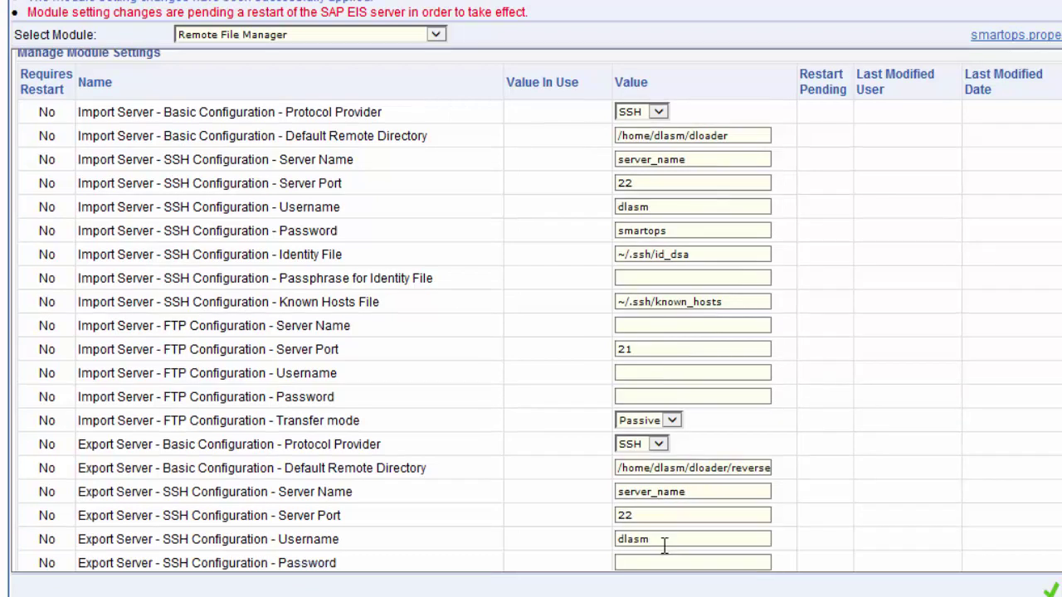
pyautogui.write('smartops')
pyautogui.press('Tab')
pyautogui.press('Tab')
pyautogui.press('Tab')
pyautogui.press('Tab')
pyautogui.press('Tab')
pyautogui.press('Tab')
pyautogui.press('Tab')
pyautogui.press('Tab')
pyautogui.press('Tab')
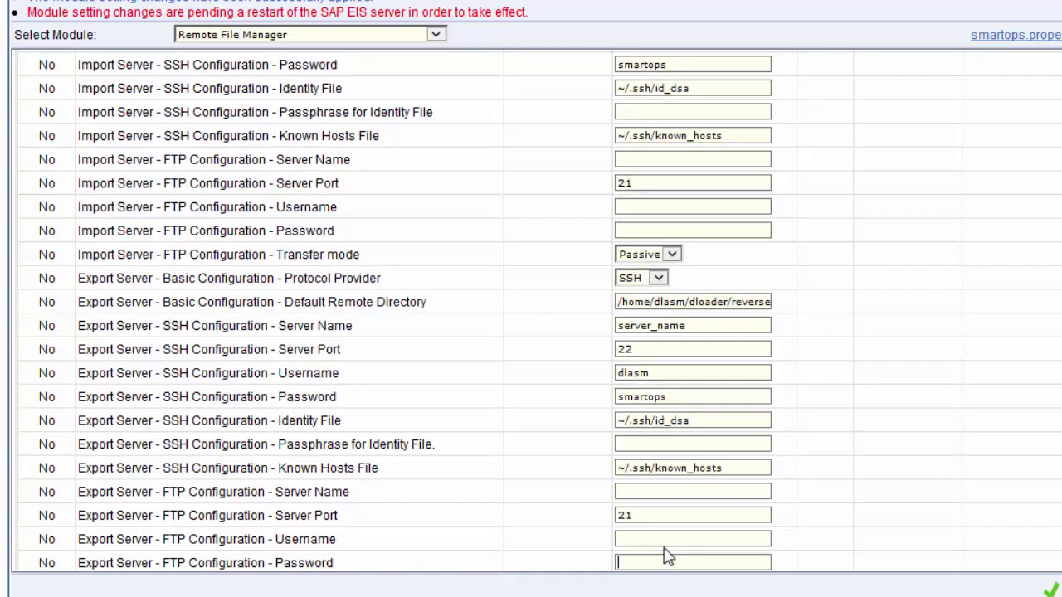
# Step: Set the Gateway Server directory /home/dlasm/dloader/gateway, server server_name, username and password, then apply
pyautogui.scroll(-1, 671, 559)
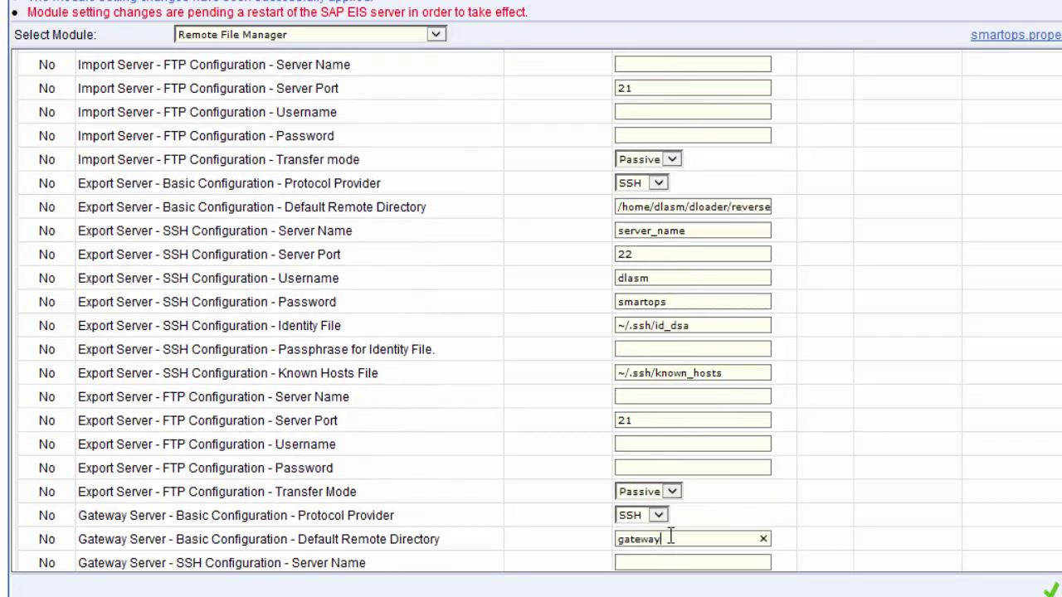
pyautogui.moveTo(670, 535); pyautogui.dragTo(603, 544)
pyautogui.write('/home/dlasm')
pyautogui.write('/dload')
pyautogui.write('er/gateway')
pyautogui.press('Tab')
pyautogui.write('serv')
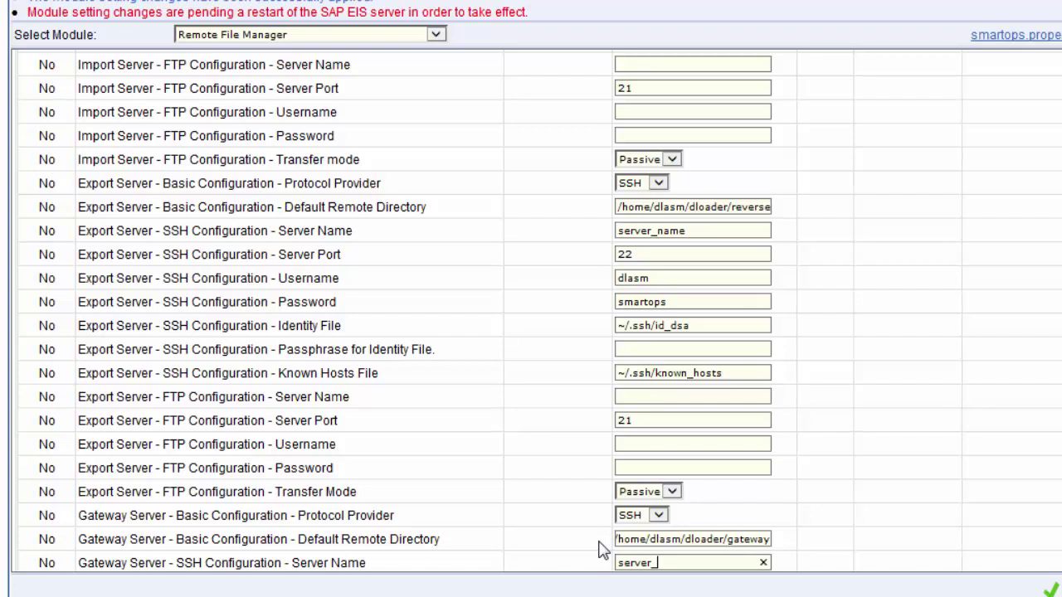
pyautogui.write('er_name')
pyautogui.press('Tab')
pyautogui.press('Tab')
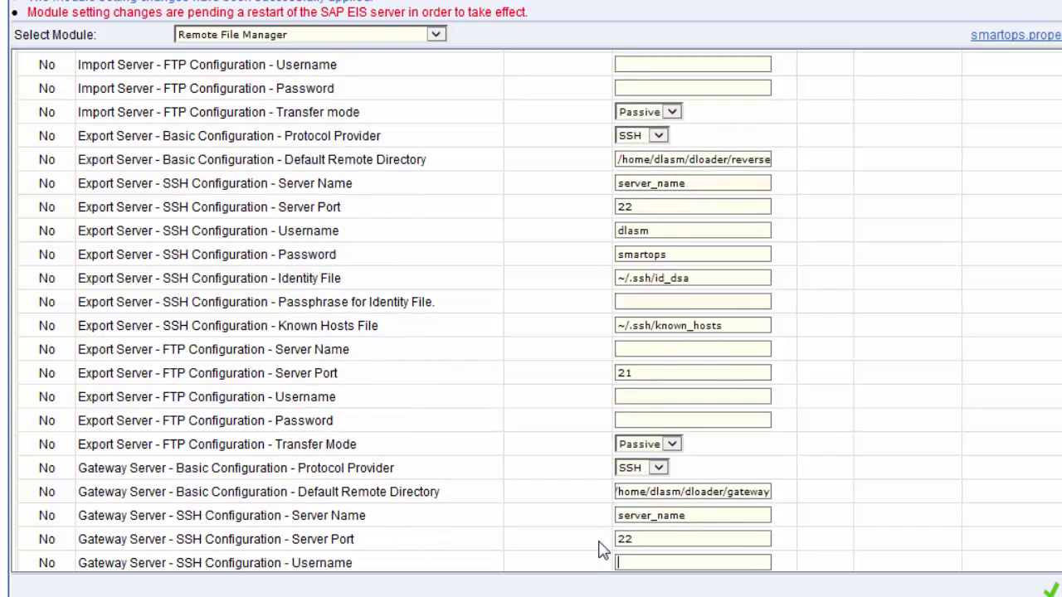
pyautogui.write('dlasm')
pyautogui.press('Tab')
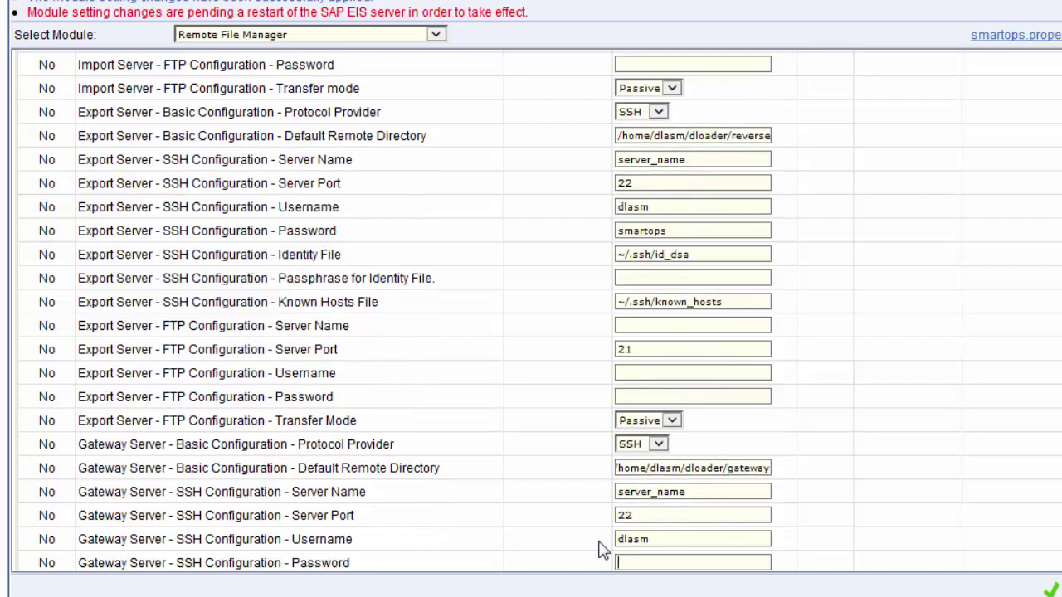
pyautogui.write('smartops')
pyautogui.press('Tab')
pyautogui.press('Tab')
pyautogui.press('Tab')
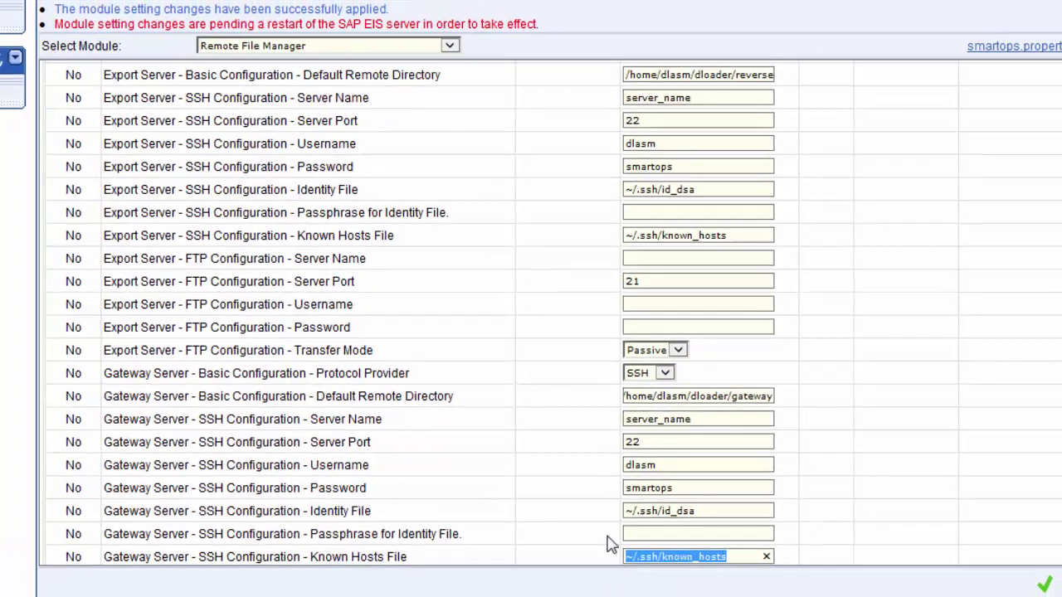
pyautogui.press('Tab')
pyautogui.press('Tab')
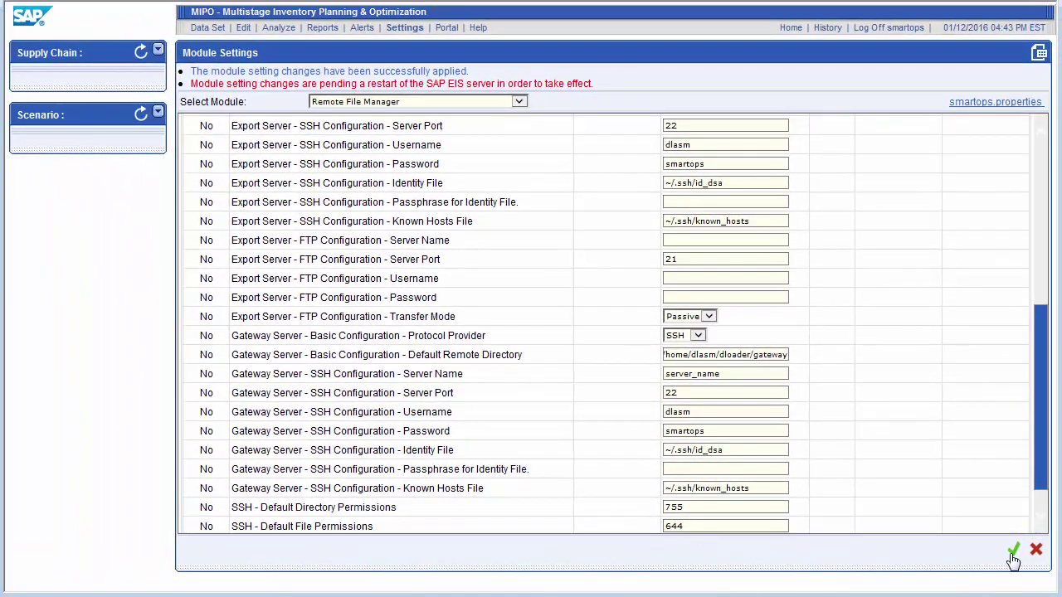
pyautogui.click(1012, 553)
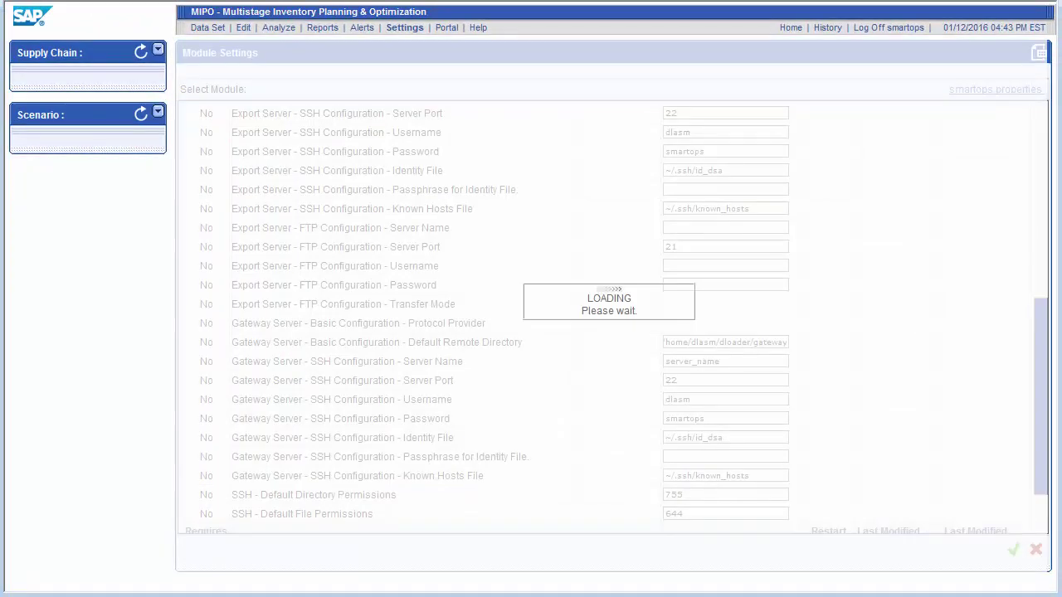